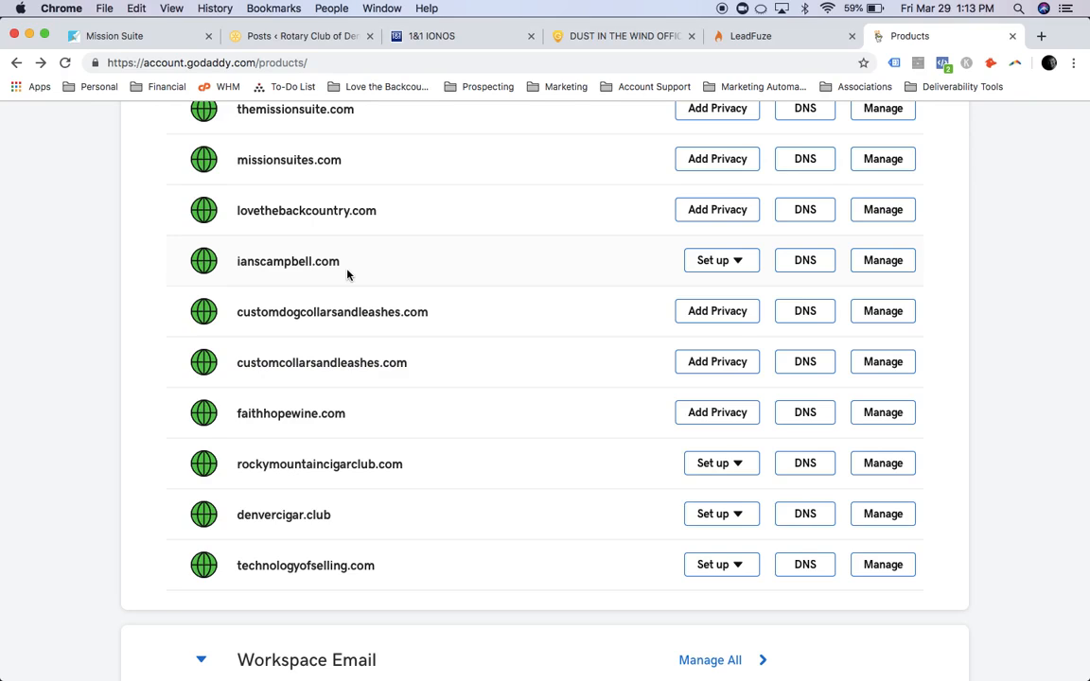
# Open the DNS records of the domain listed directly below lovethebackcountry.com
pyautogui.click(818, 271)
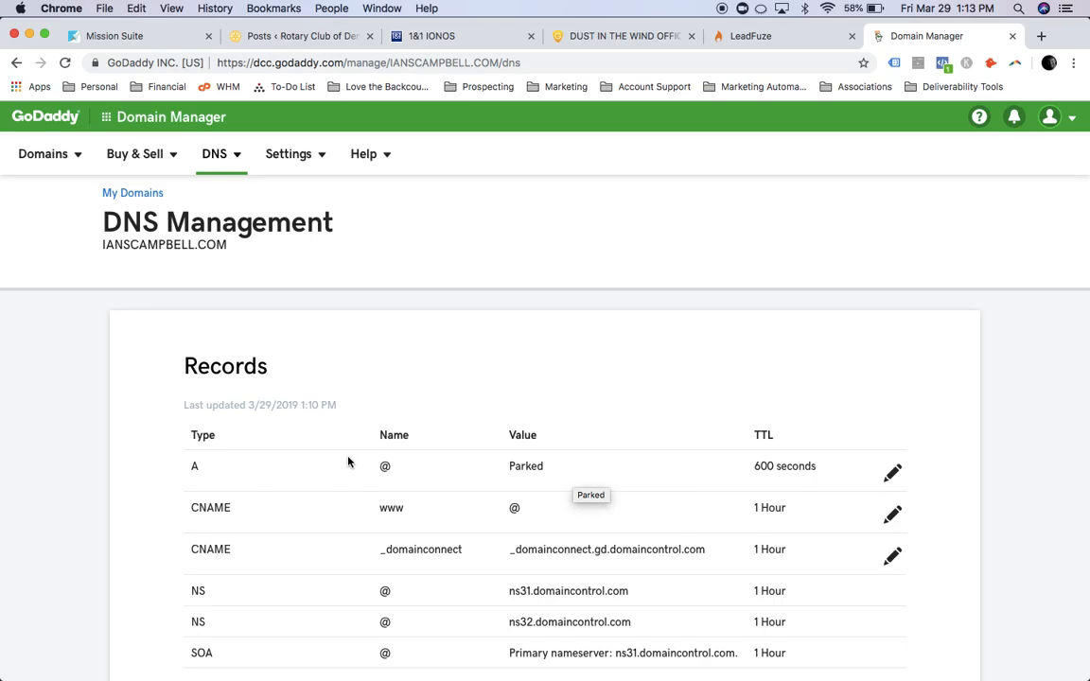
pyautogui.scroll(-3, 143, 526)
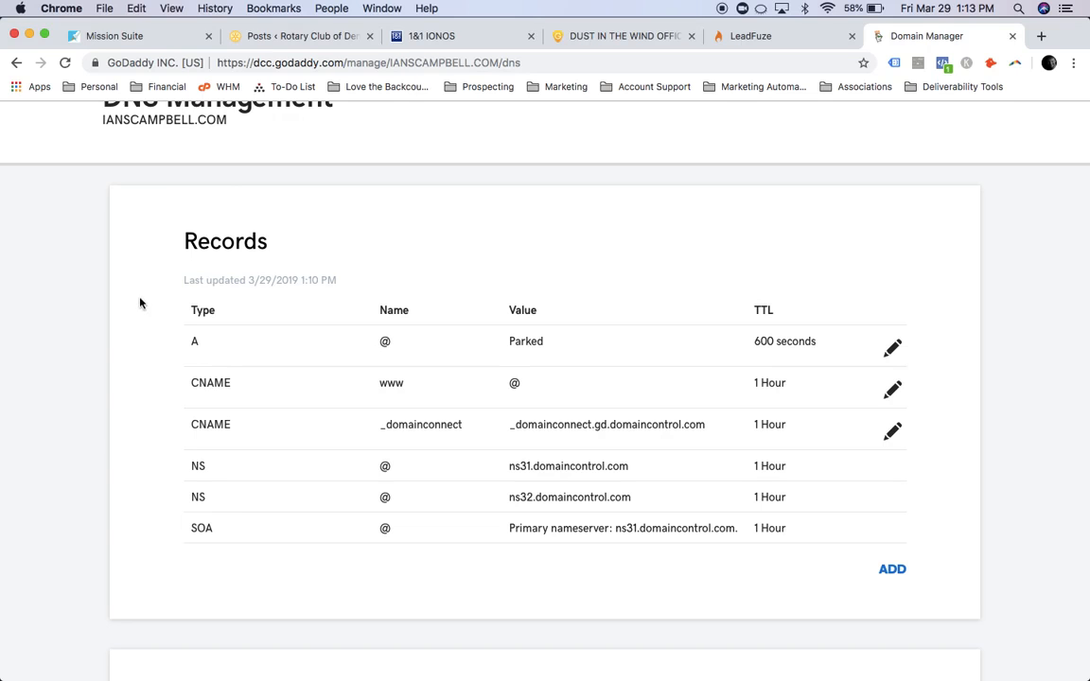
# Switch to Mission Suite and copy the IP address 209.216.247.82 from the help text for the website URL
pyautogui.click(169, 36)
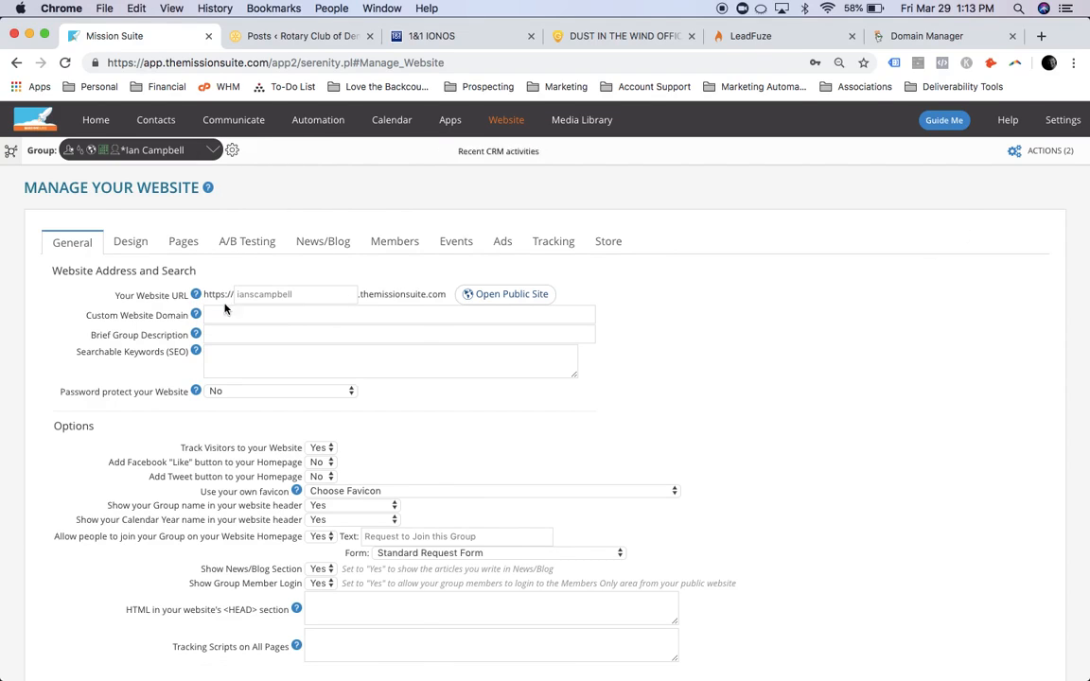
pyautogui.moveTo(236, 294); pyautogui.dragTo(299, 293)
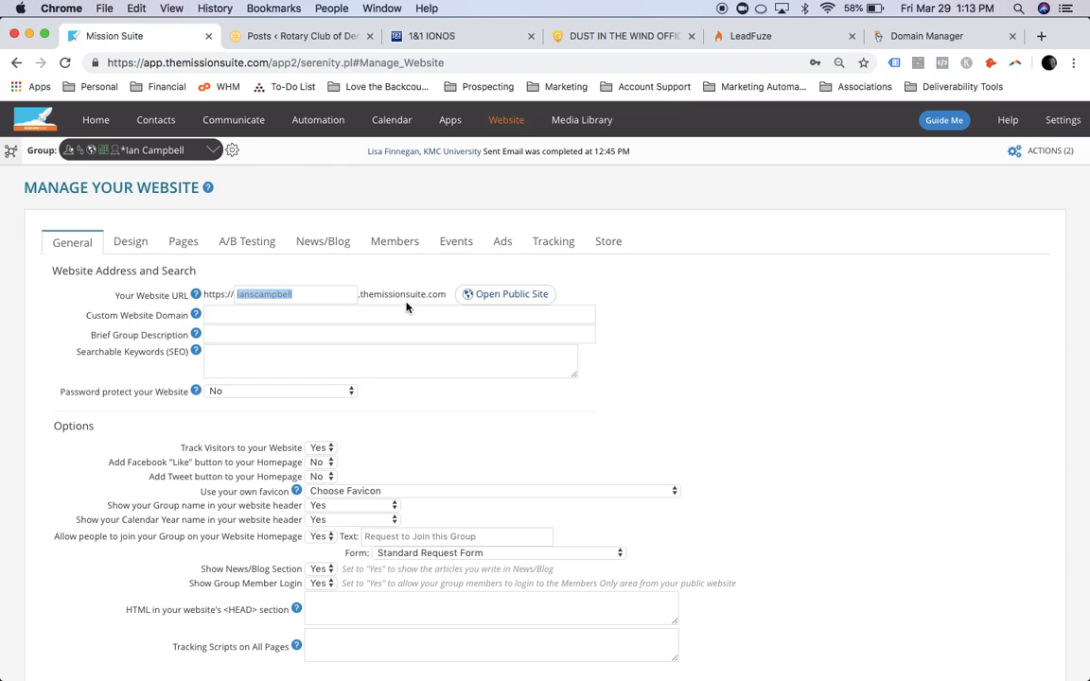
pyautogui.click(118, 297)
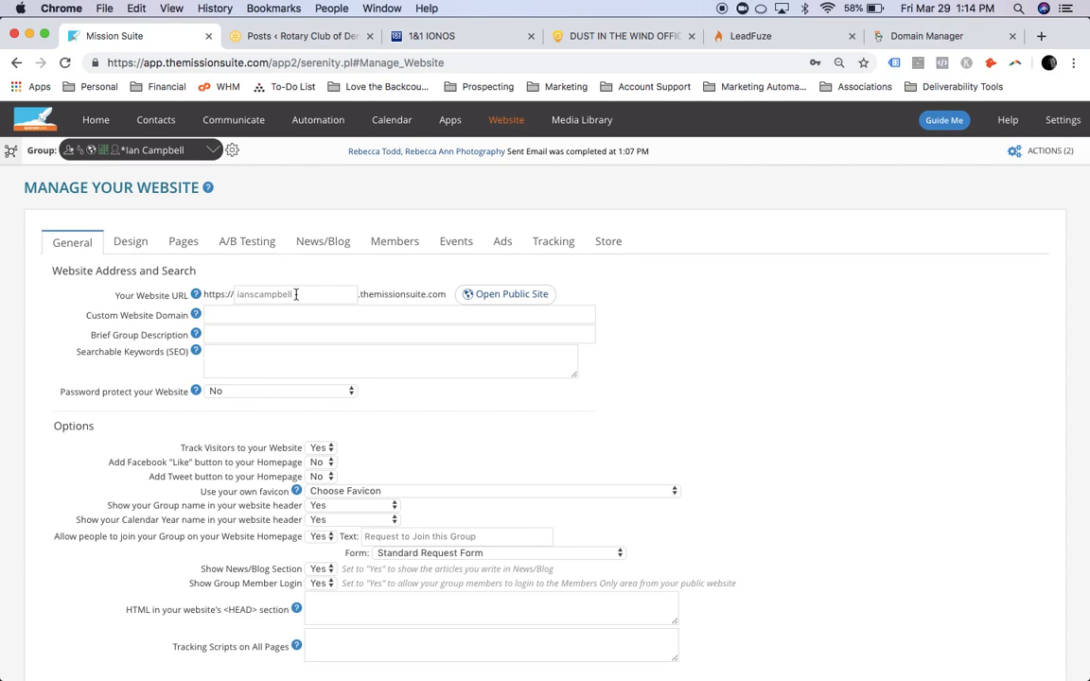
pyautogui.moveTo(195, 297)
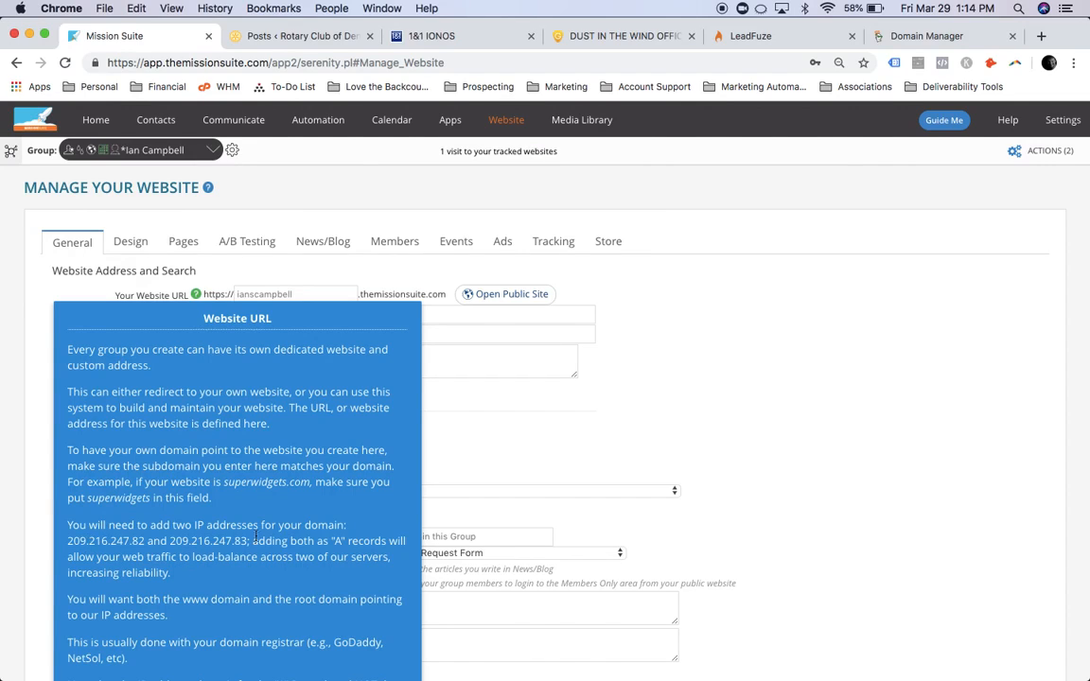
pyautogui.doubleClick(77, 542)
pyautogui.press('super+c')
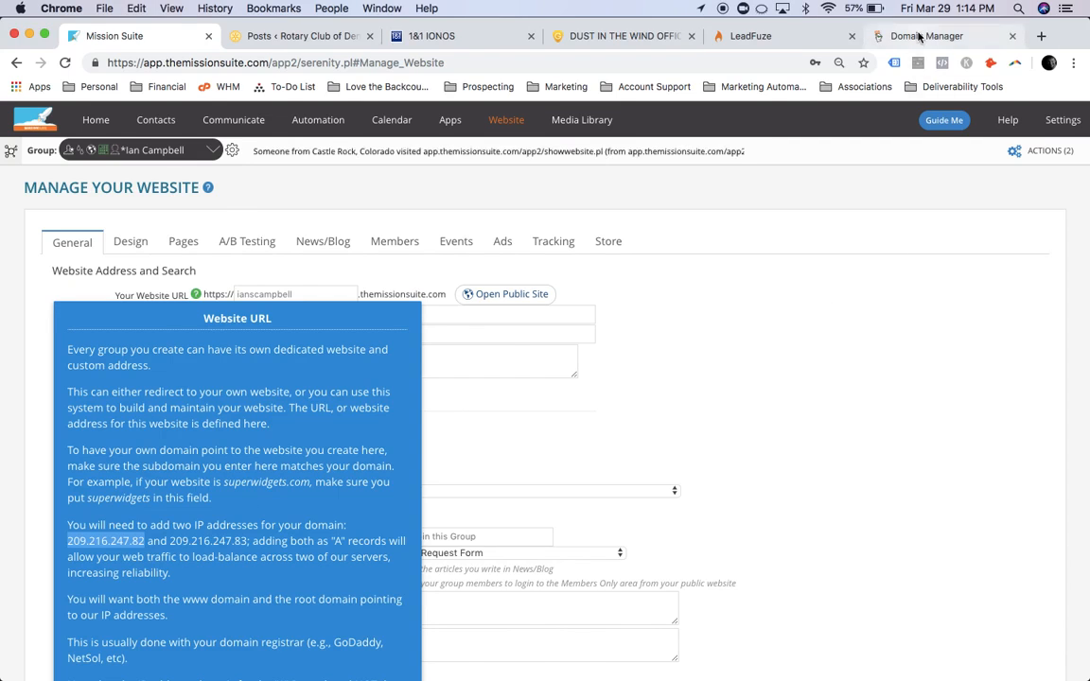
# Back in GoDaddy's Domain Manager, point the parked @ A record to 209.216.247.82 and save it
pyautogui.click(920, 38)
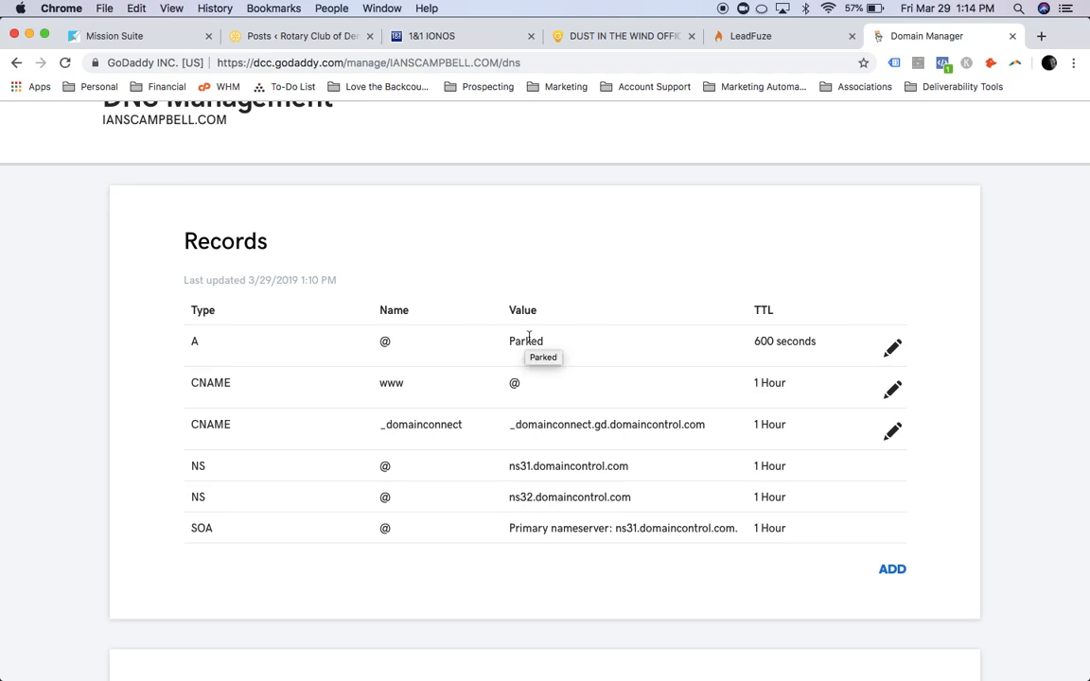
pyautogui.click(892, 350)
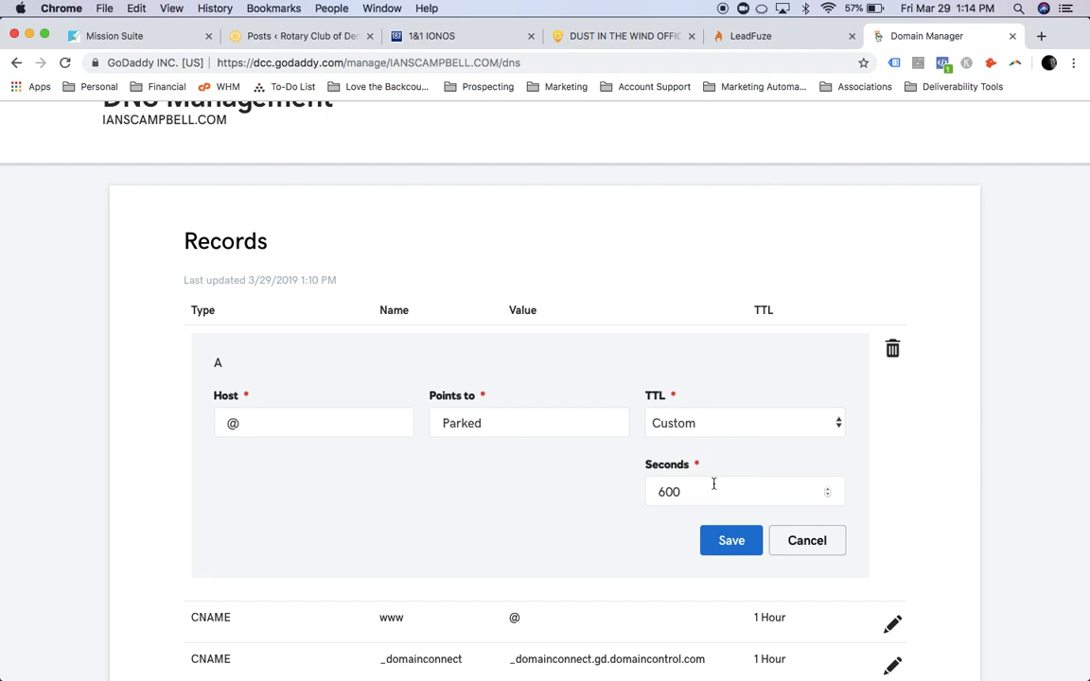
pyautogui.doubleClick(529, 423)
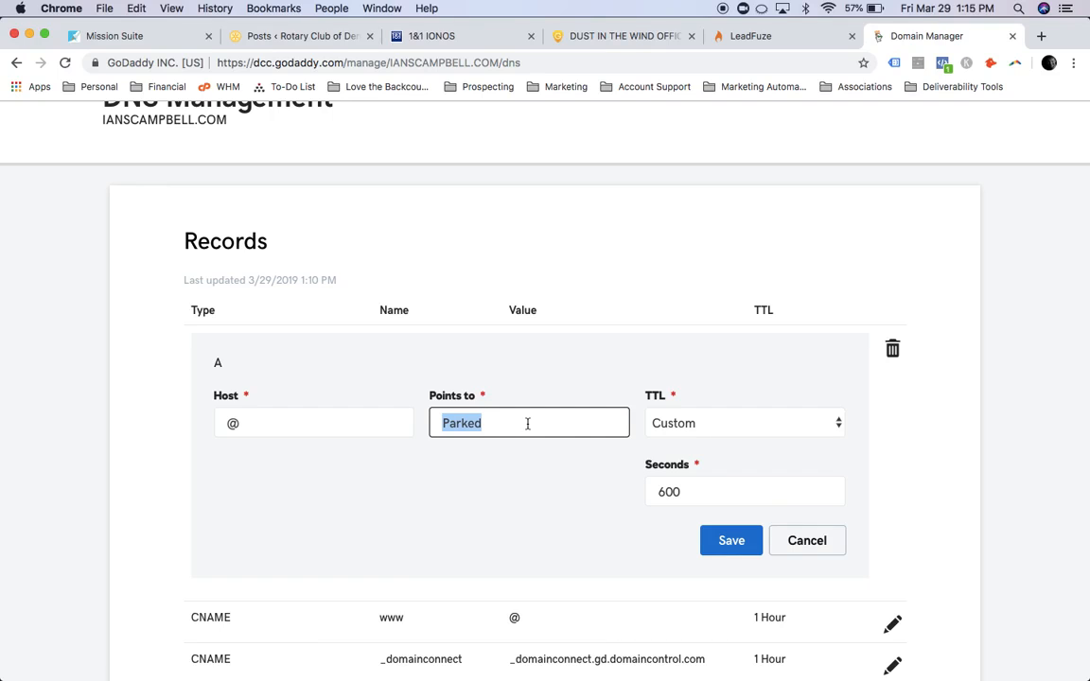
pyautogui.press('super+v')
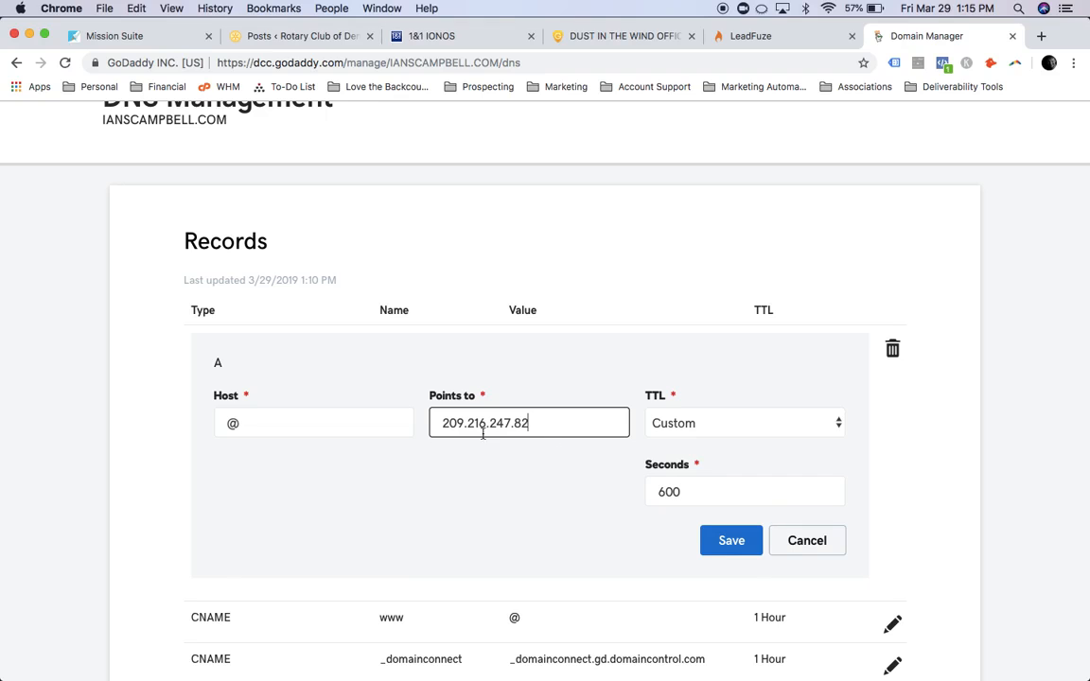
pyautogui.click(732, 541)
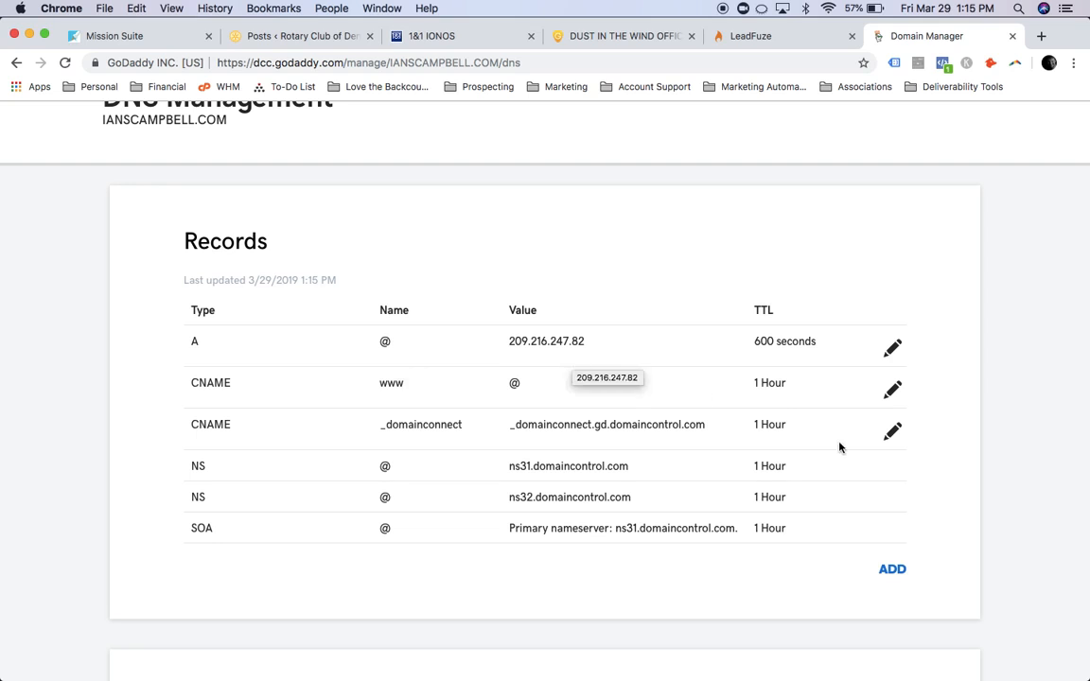
# Start a new DNS record of type A with the host set to @
pyautogui.click(894, 569)
pyautogui.scroll(-2, 591, 594)
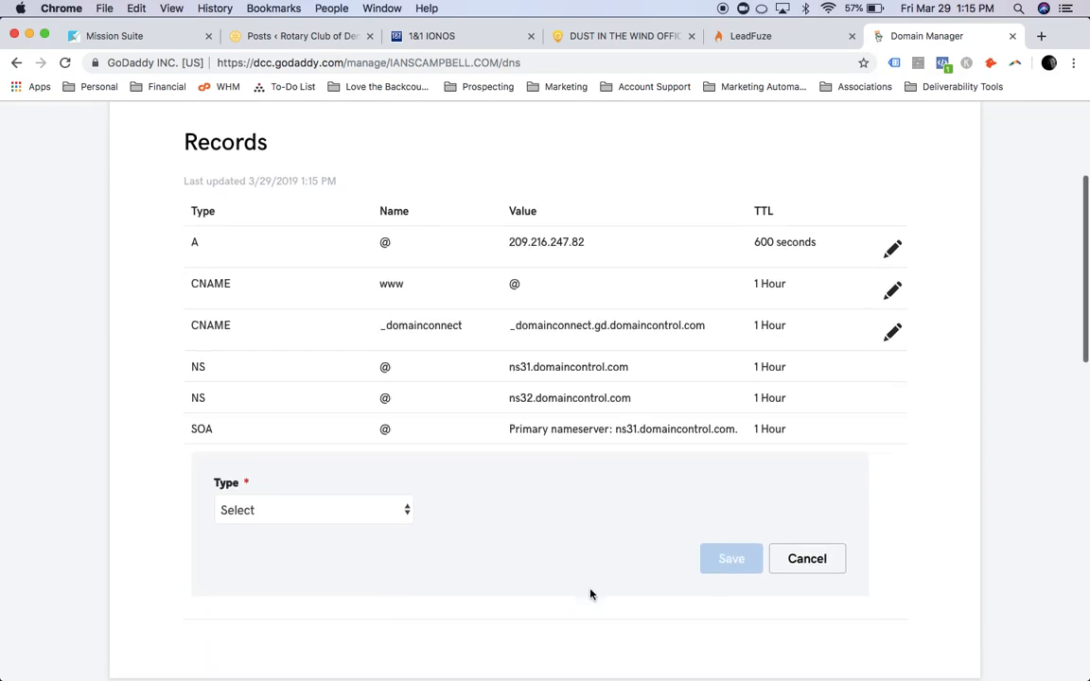
pyautogui.click(395, 519)
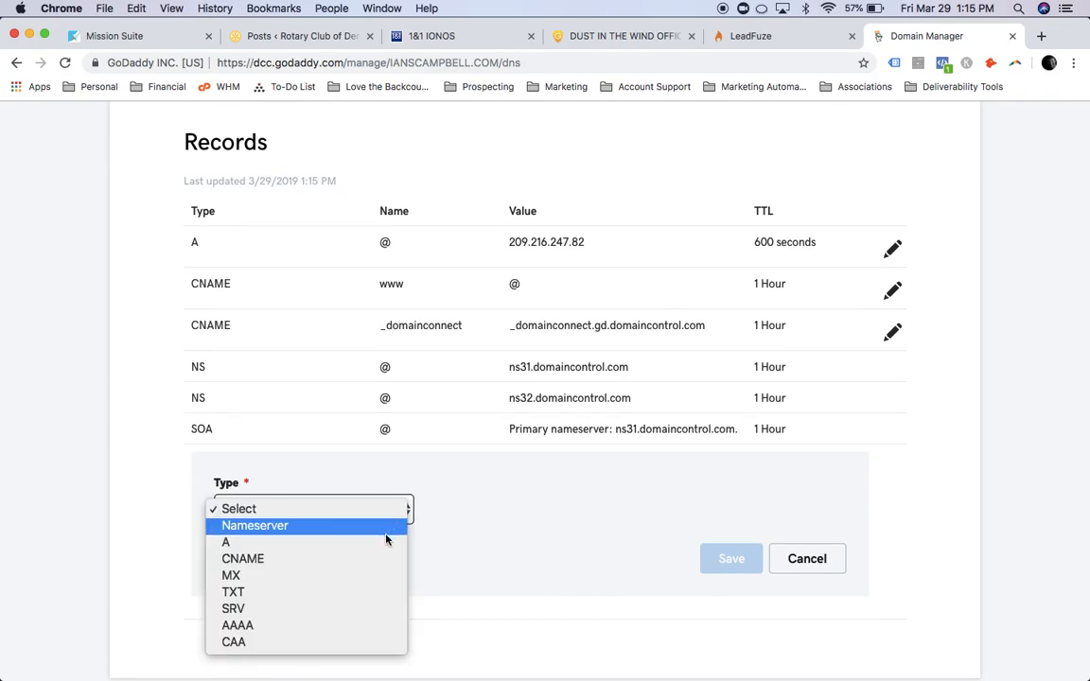
pyautogui.click(384, 544)
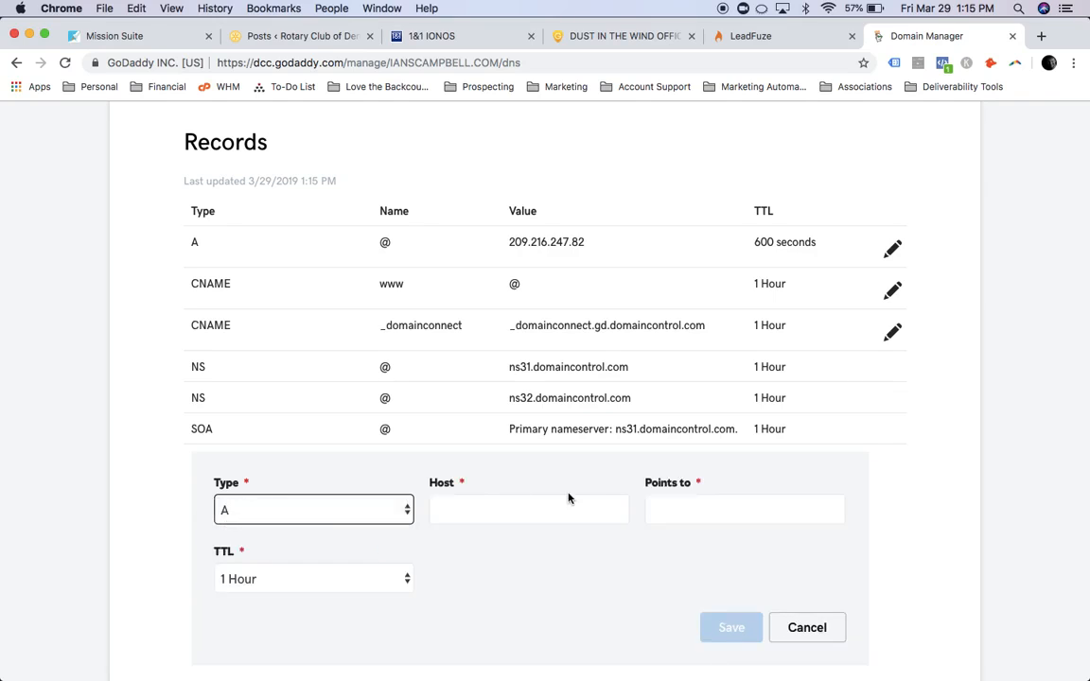
pyautogui.click(531, 517)
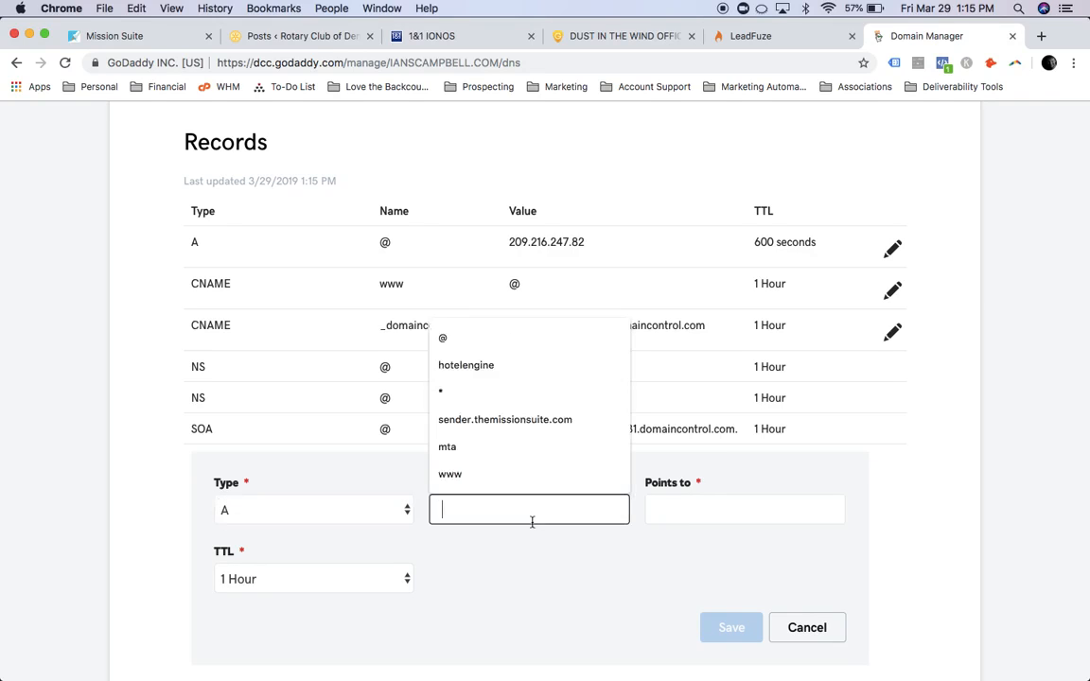
pyautogui.write('@')
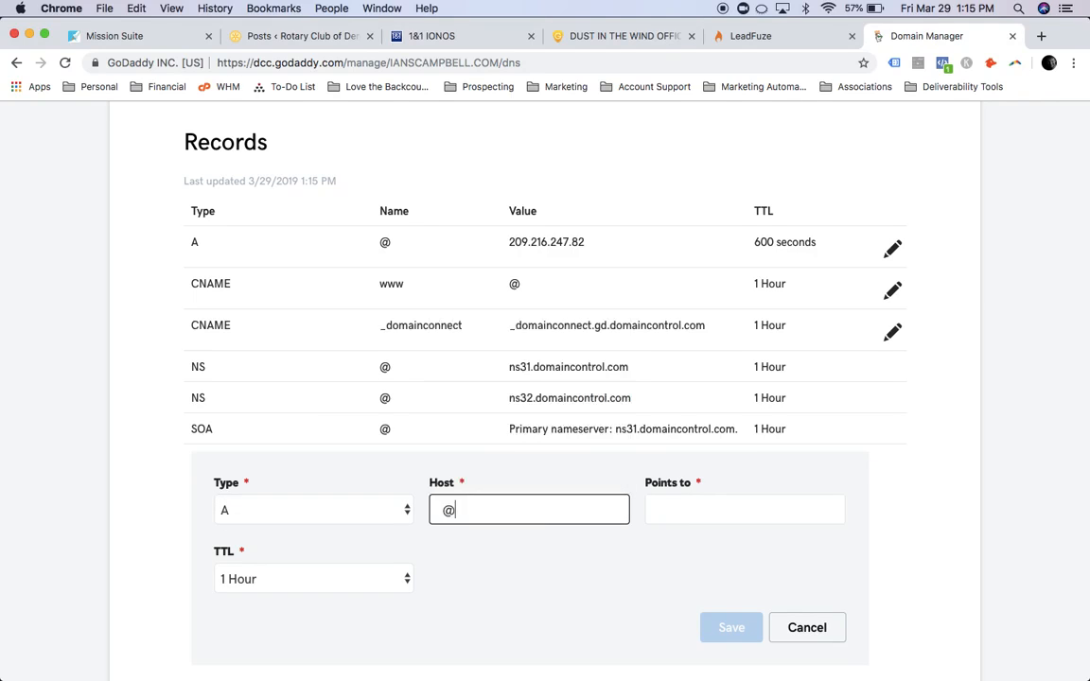
pyautogui.click(758, 515)
pyautogui.click(587, 489)
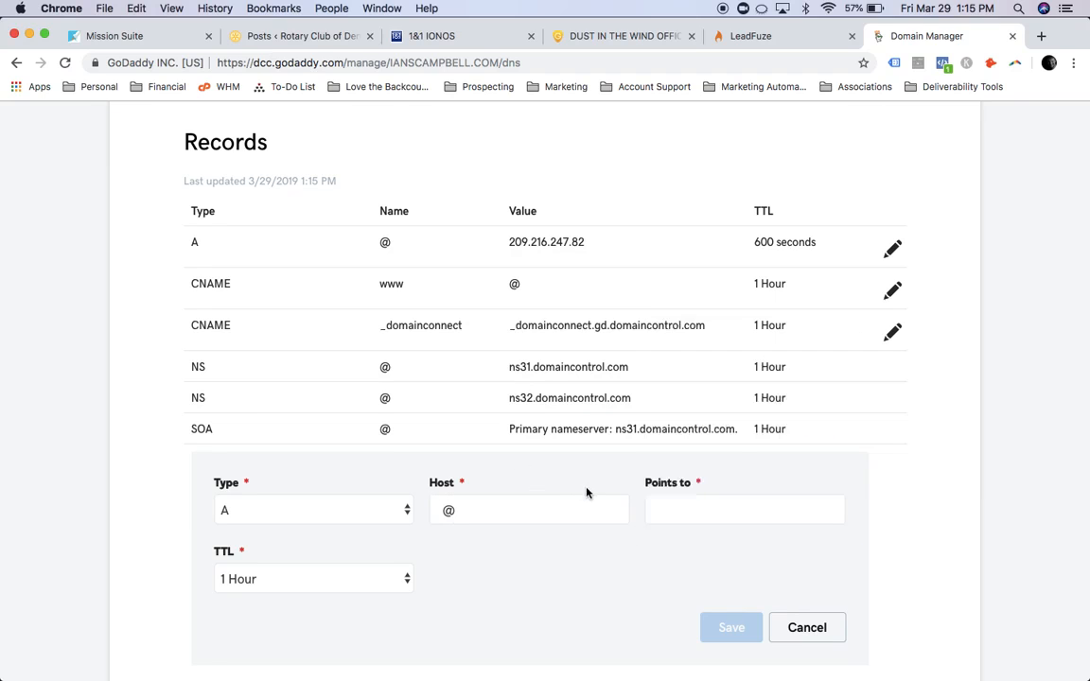
# Switch to Mission Suite and copy the second IP address, 209.216.247.83, from the website URL help text
pyautogui.click(143, 36)
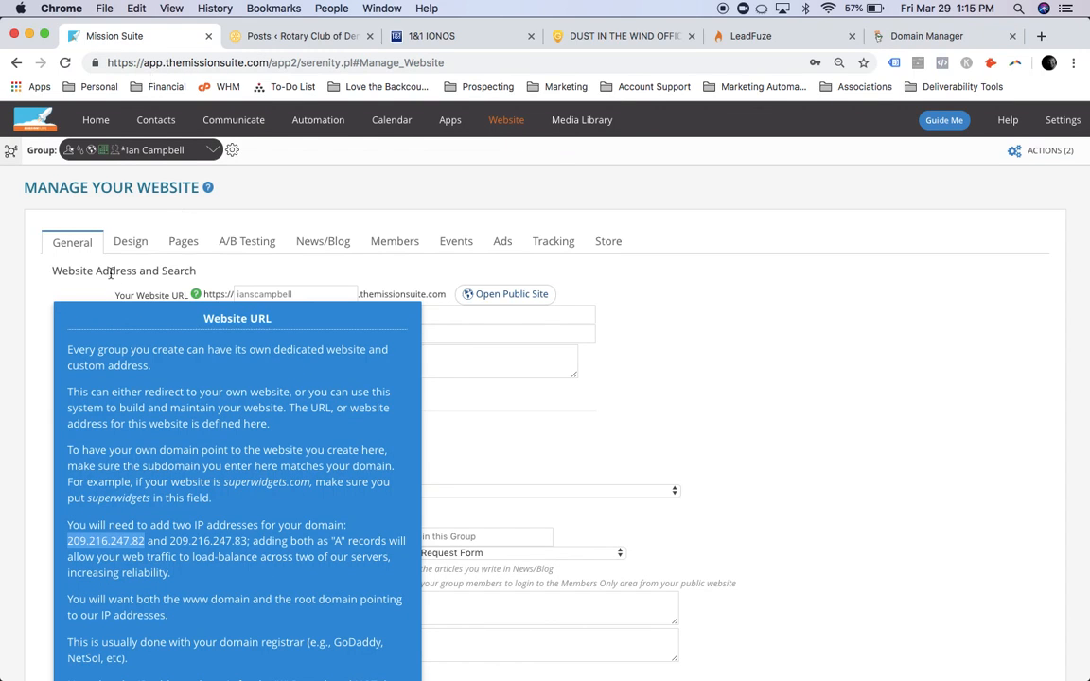
pyautogui.doubleClick(202, 540)
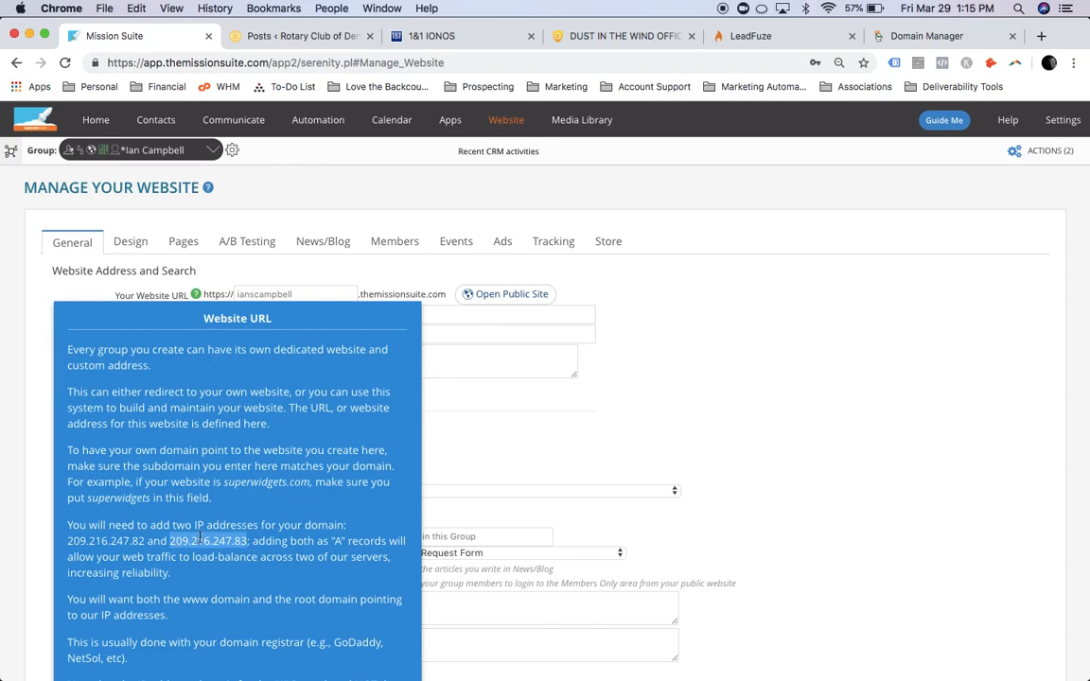
pyautogui.press('super+c')
# Back in GoDaddy's Domain Manager, point the new A record to 209.216.247.83, set its TTL to 1/2 Hour and save it
pyautogui.click(927, 28)
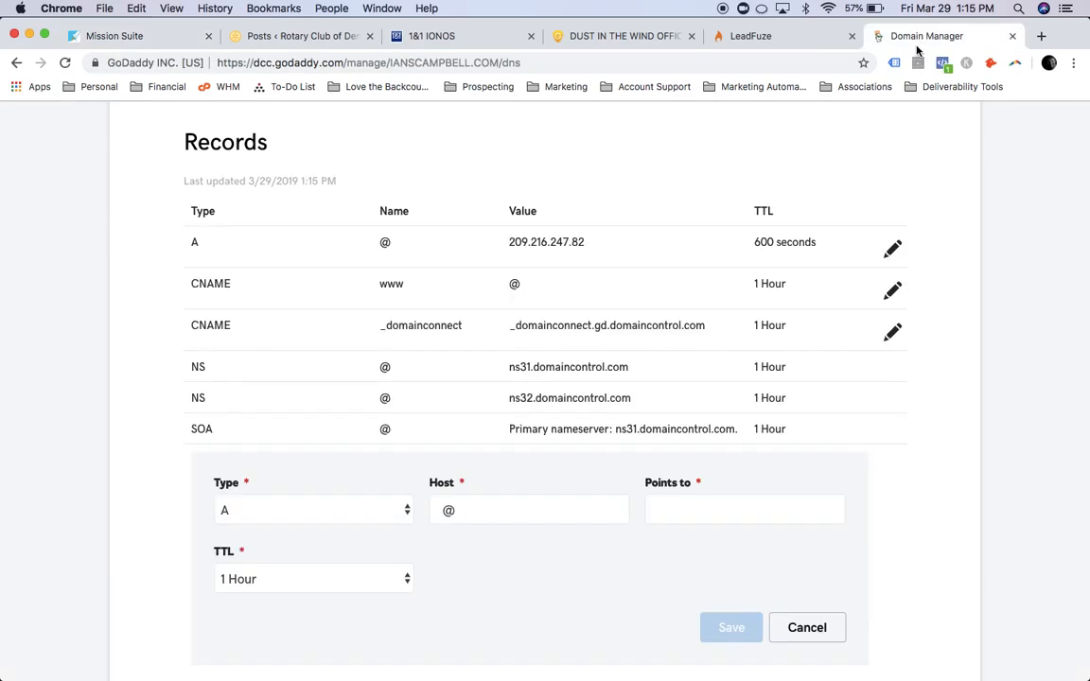
pyautogui.click(686, 504)
pyautogui.press('super+v')
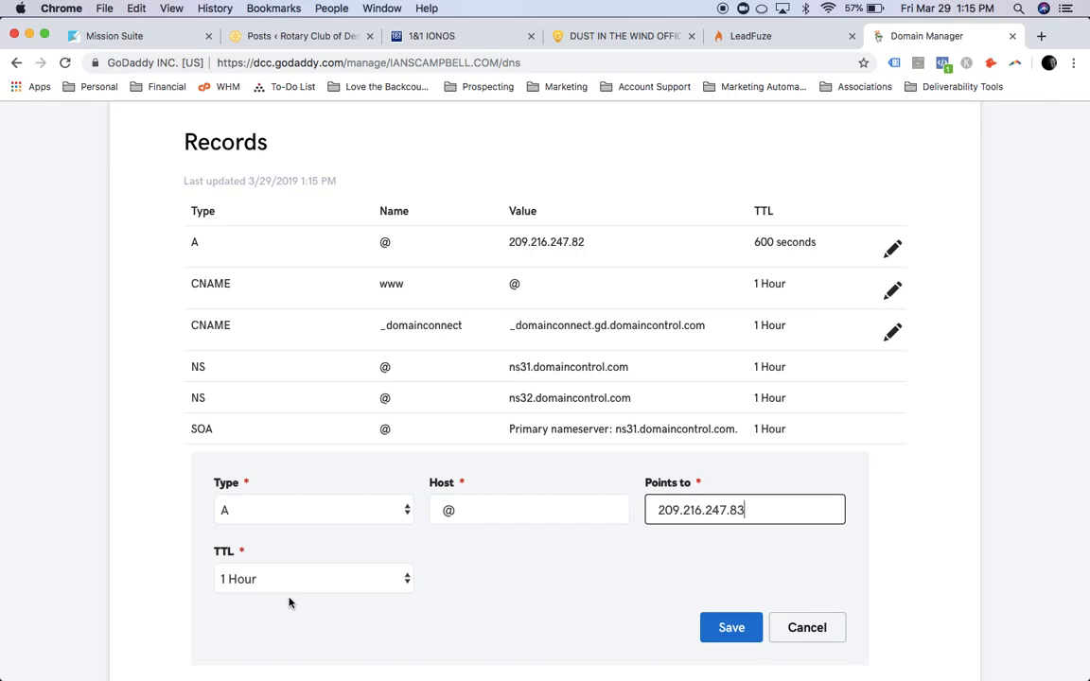
pyautogui.click(384, 584)
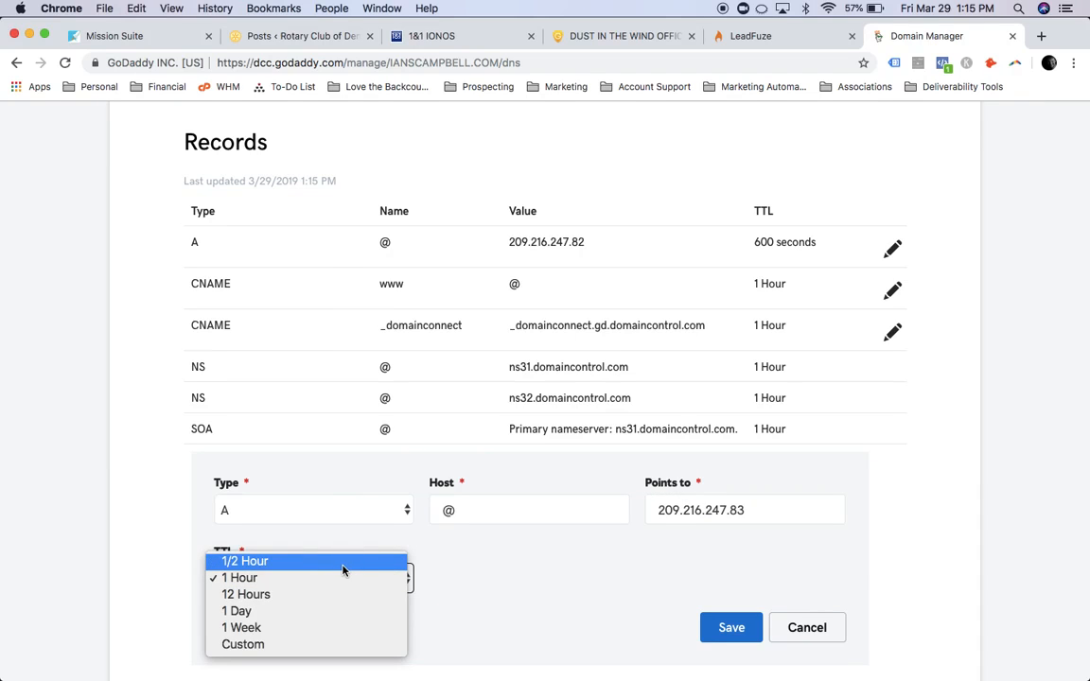
pyautogui.click(343, 564)
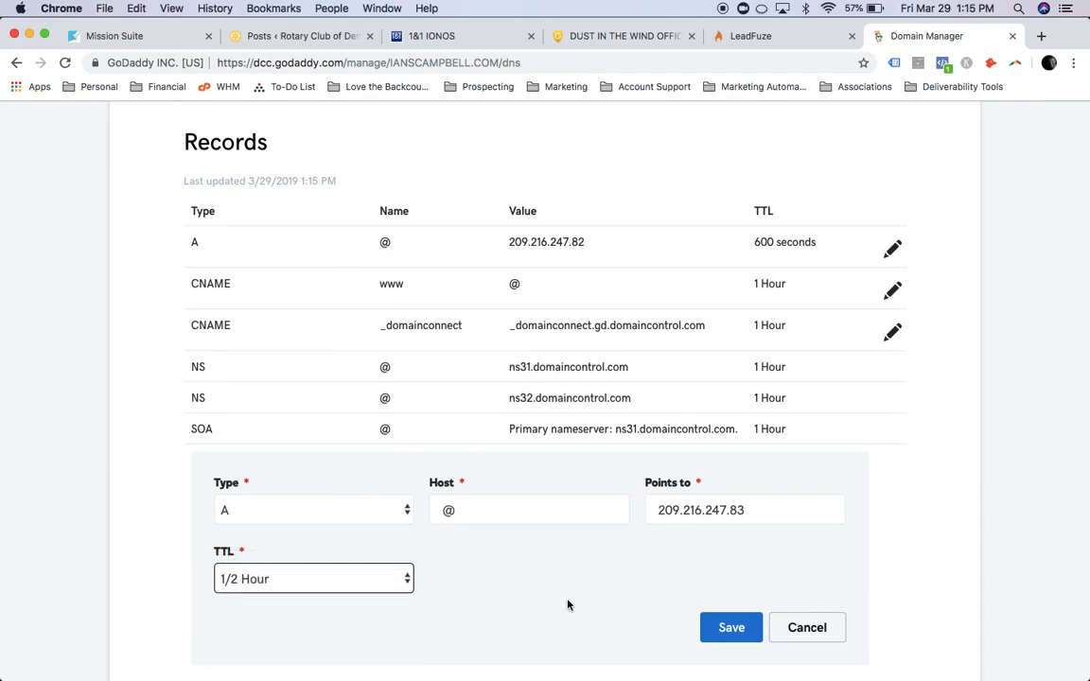
pyautogui.click(732, 636)
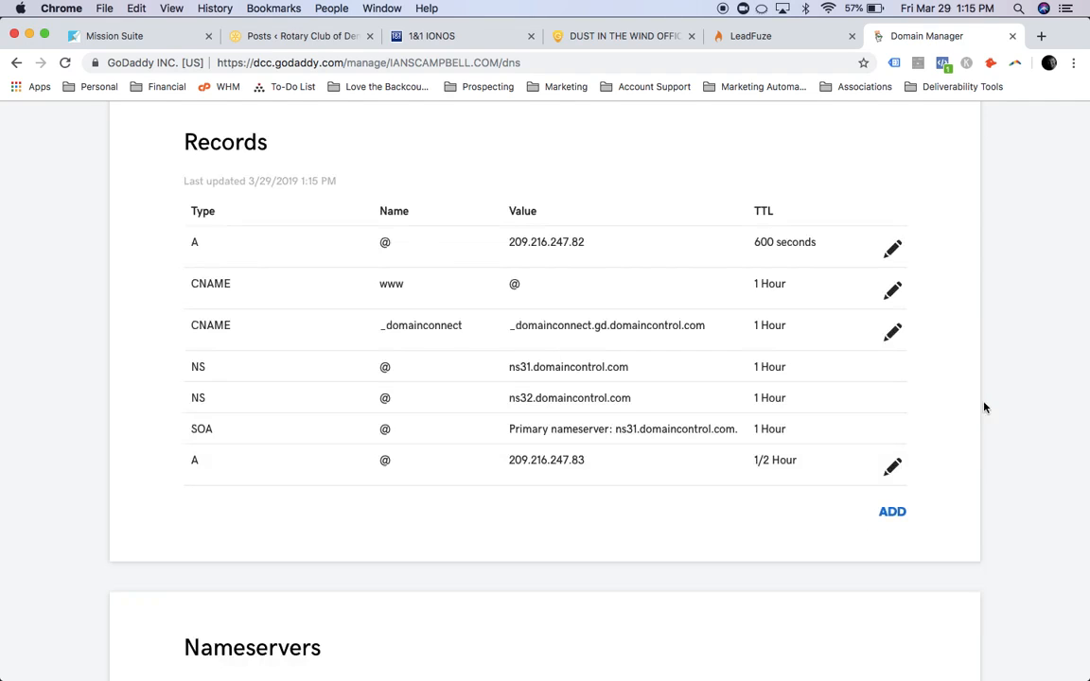
# Review the two @ A records in the DNS records table and the domain they belong to
pyautogui.doubleClick(316, 248)
pyautogui.click(157, 248)
pyautogui.moveTo(157, 247); pyautogui.dragTo(794, 237)
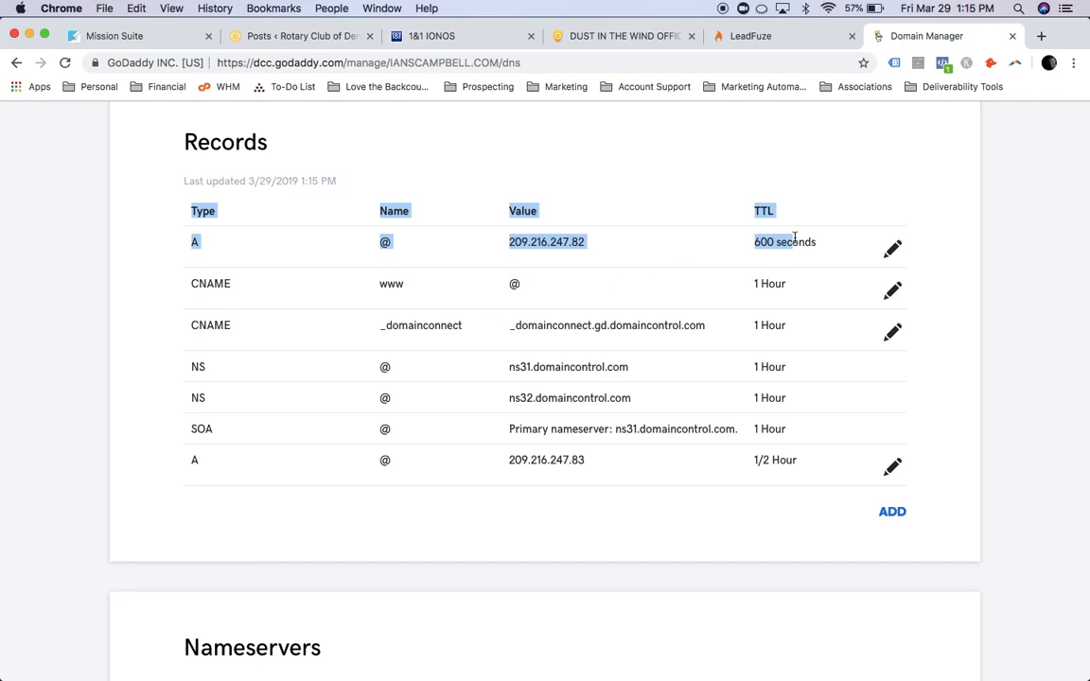
pyautogui.click(177, 464)
pyautogui.moveTo(177, 464); pyautogui.dragTo(243, 450)
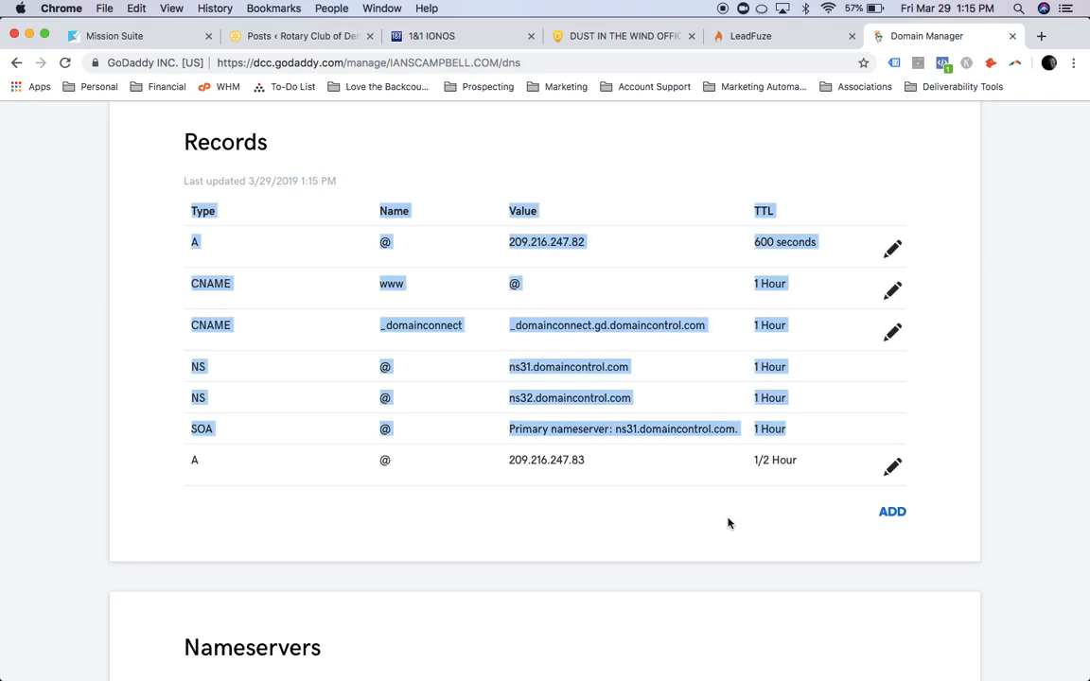
pyautogui.click(677, 484)
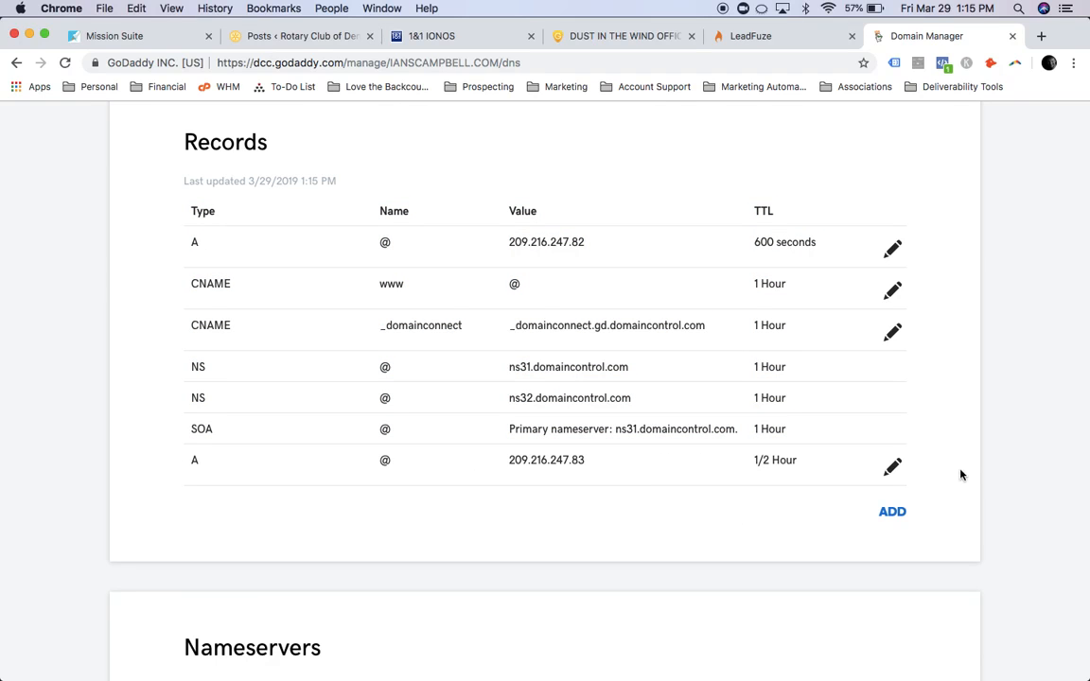
pyautogui.scroll(3, 961, 476)
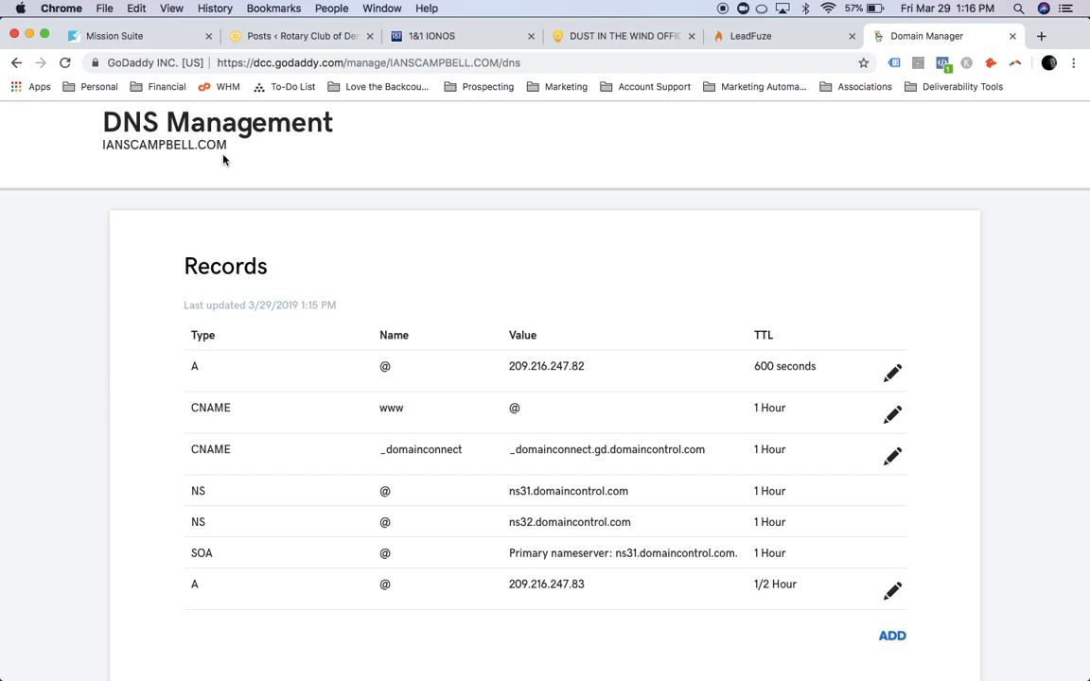
# Return to Mission Suite's website settings and close the website URL help text
pyautogui.click(159, 38)
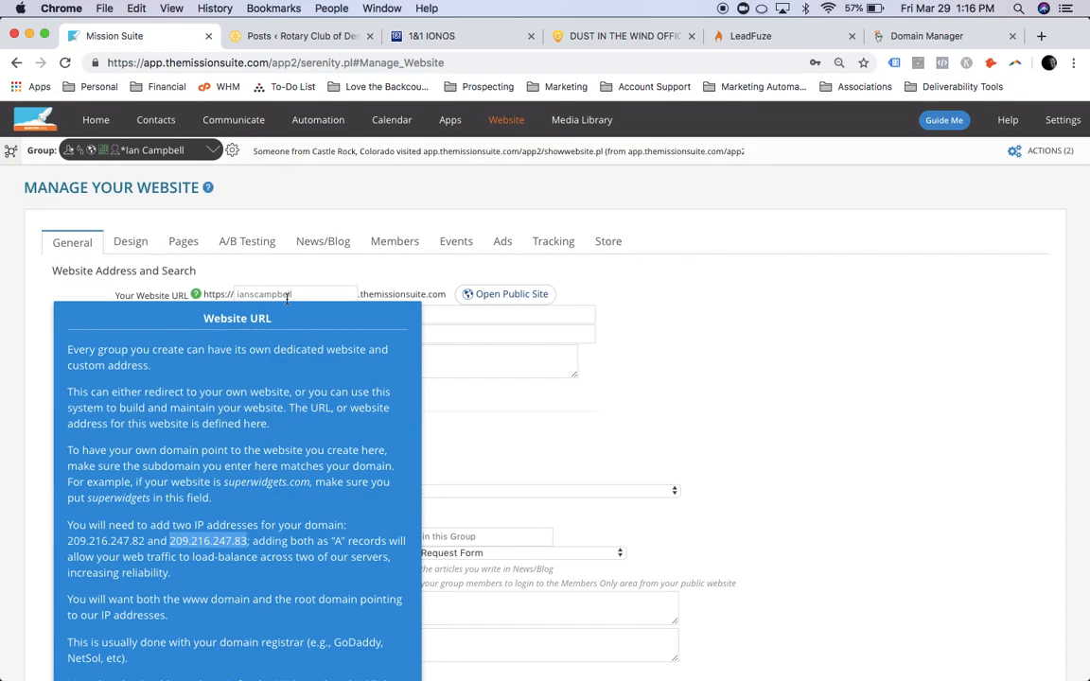
pyautogui.click(196, 295)
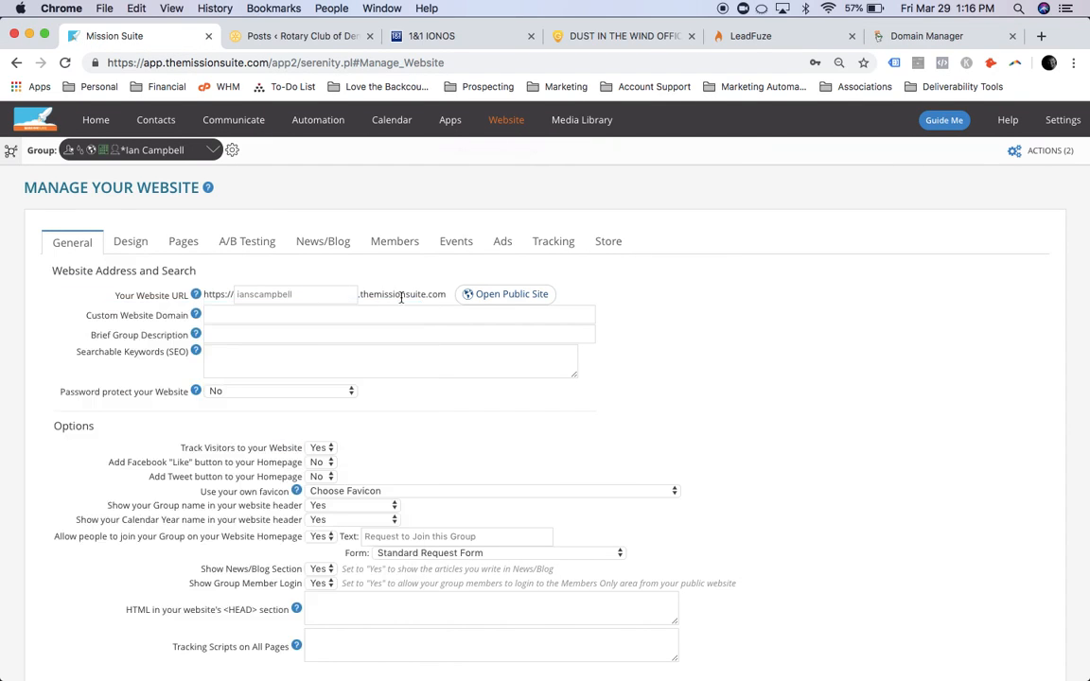